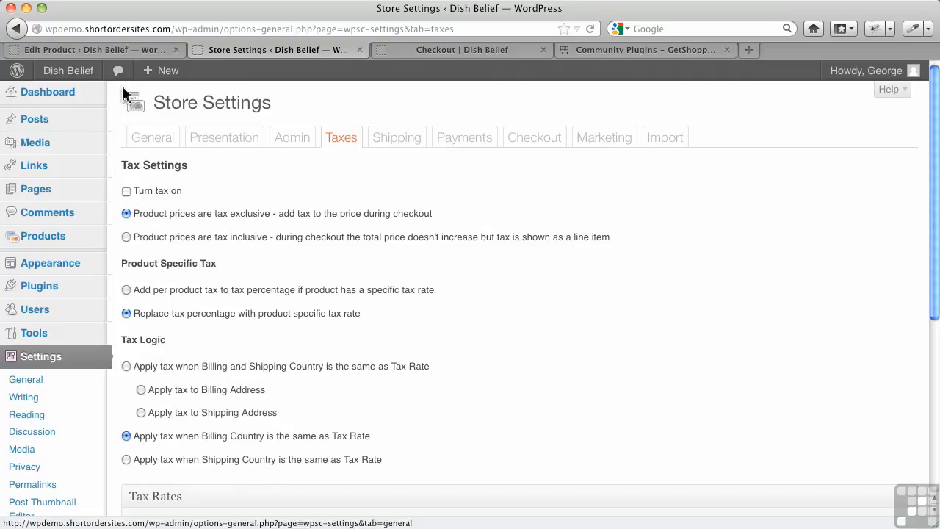
Check the Taxes section on the product's edit page and turn tax on in the store's tax settings
left_click(135, 51)
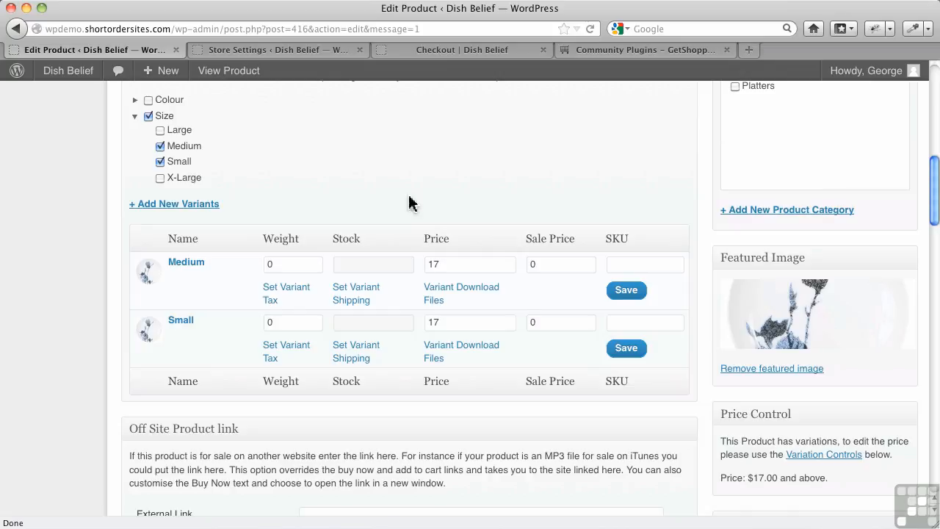
scroll(640, 325, "down", 5)
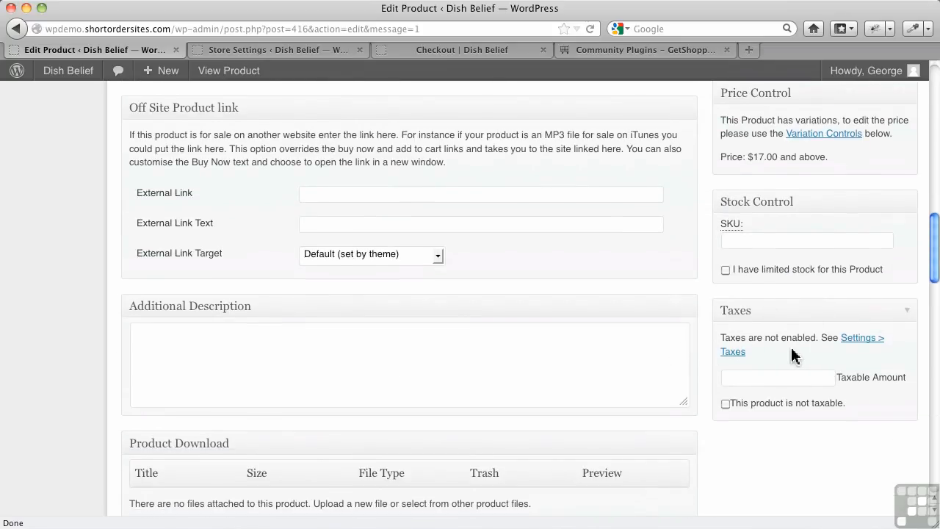
left_click(257, 50)
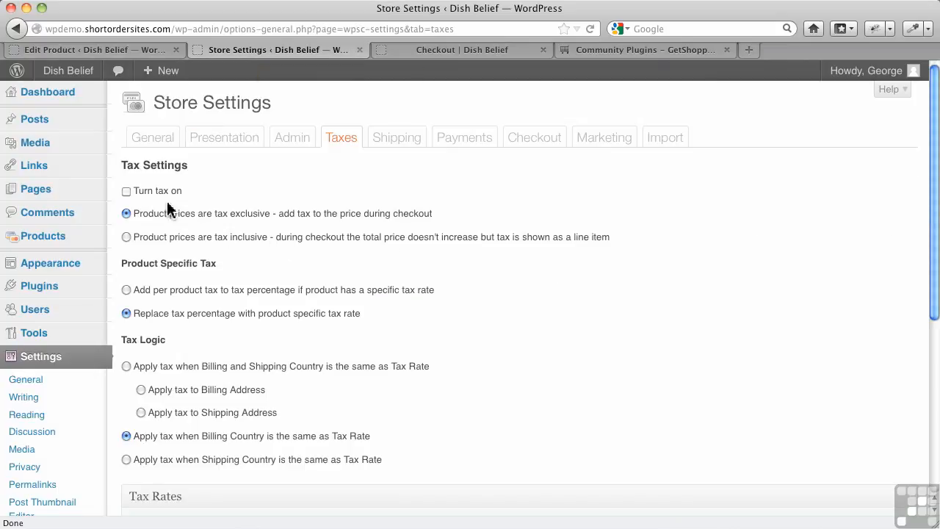
left_click(126, 193)
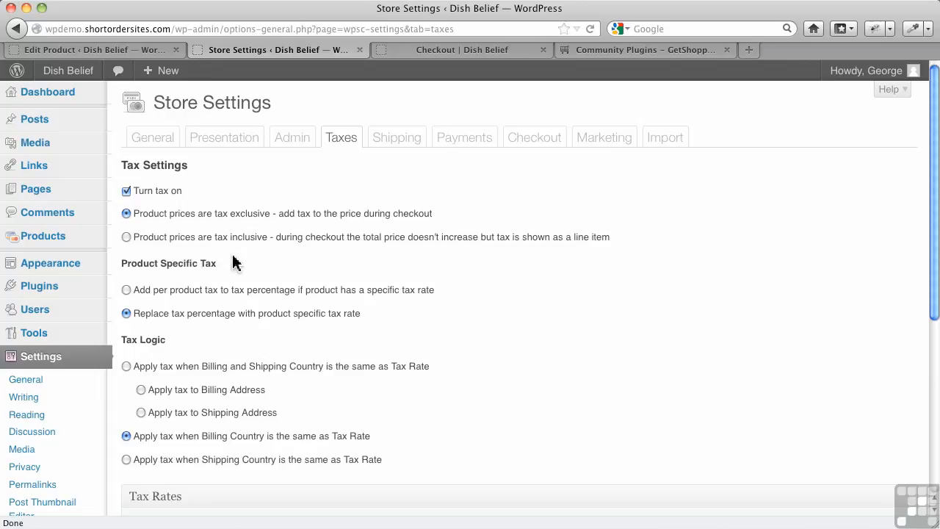
Try adding per product tax to the tax percentage, and switch back to replacing the percentage with the product specific rate
scroll(233, 263, "down", 1)
scroll(233, 263, "down", 1)
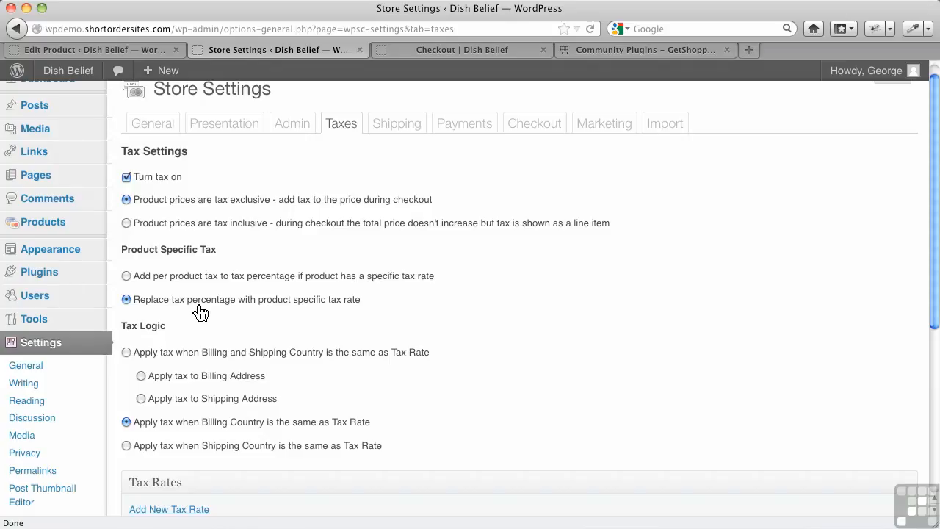
left_click(127, 278)
left_click(126, 299)
Add a new tax rate of 5% for Canada
scroll(315, 367, "down", 2)
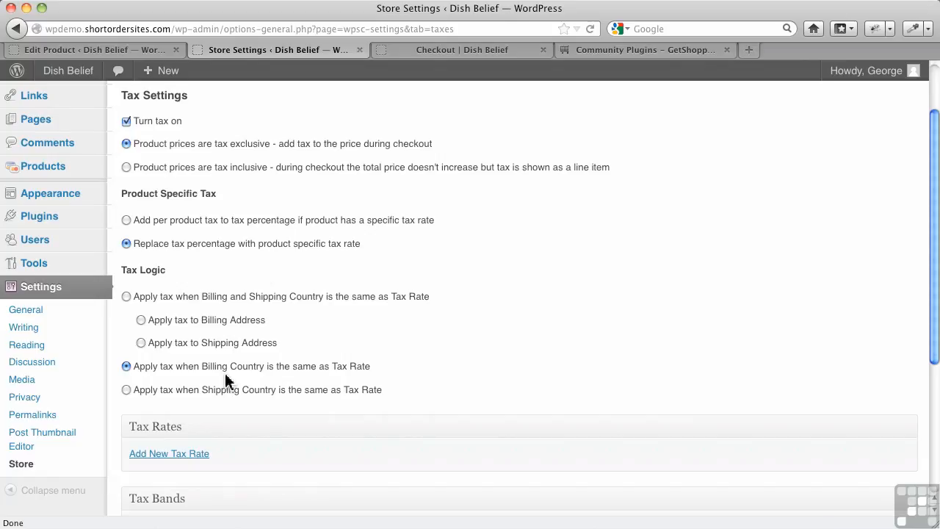
scroll(227, 380, "down", 2)
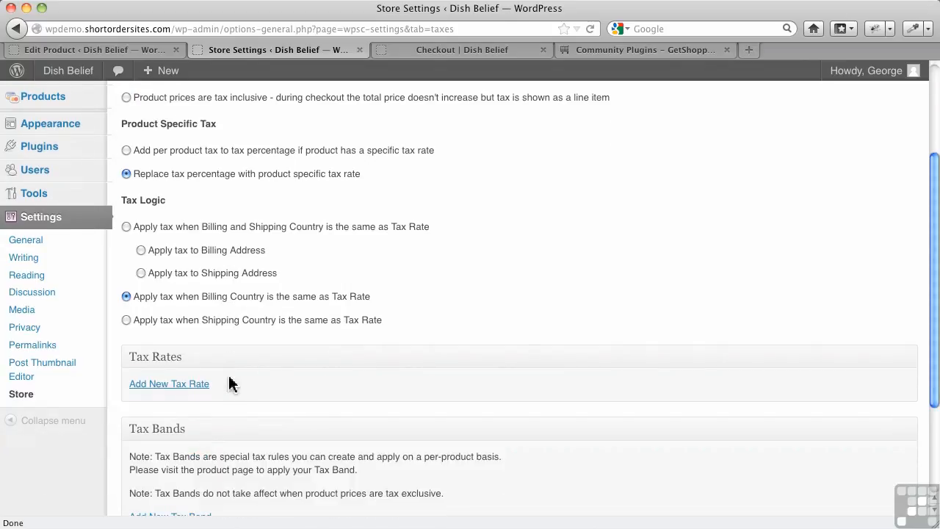
scroll(334, 334, "down", 2)
scroll(332, 334, "down", 1)
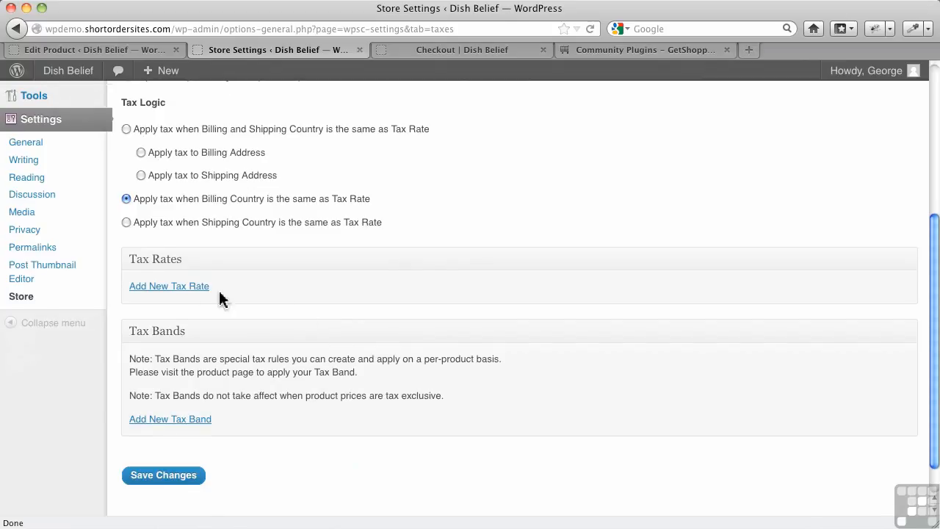
left_click(190, 291)
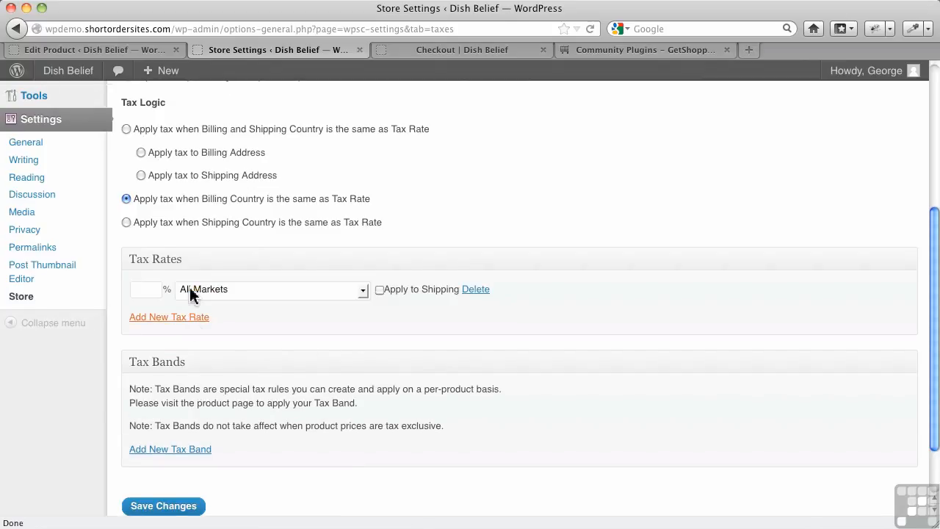
left_click(155, 289)
type("5")
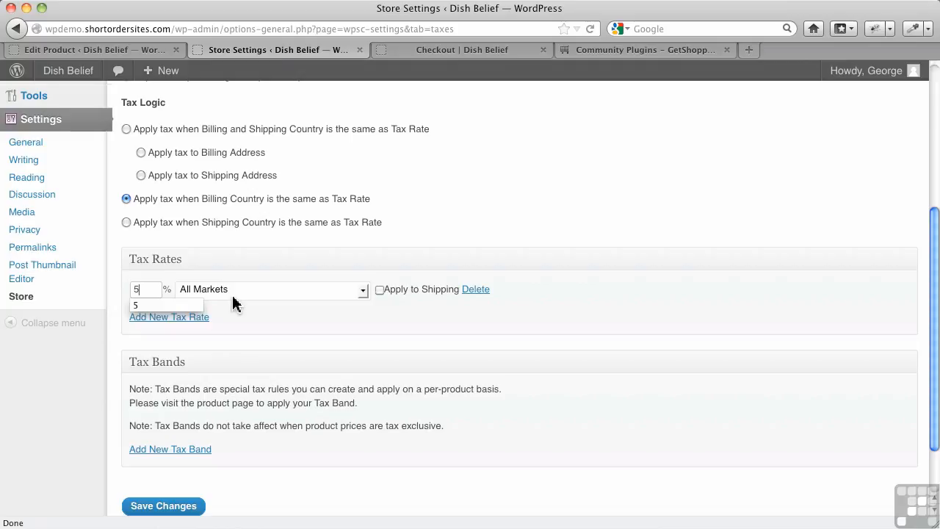
left_click(237, 294)
scroll(241, 249, "down", 12)
scroll(242, 248, "down", 2)
scroll(243, 248, "up", 6)
scroll(237, 256, "down", 4)
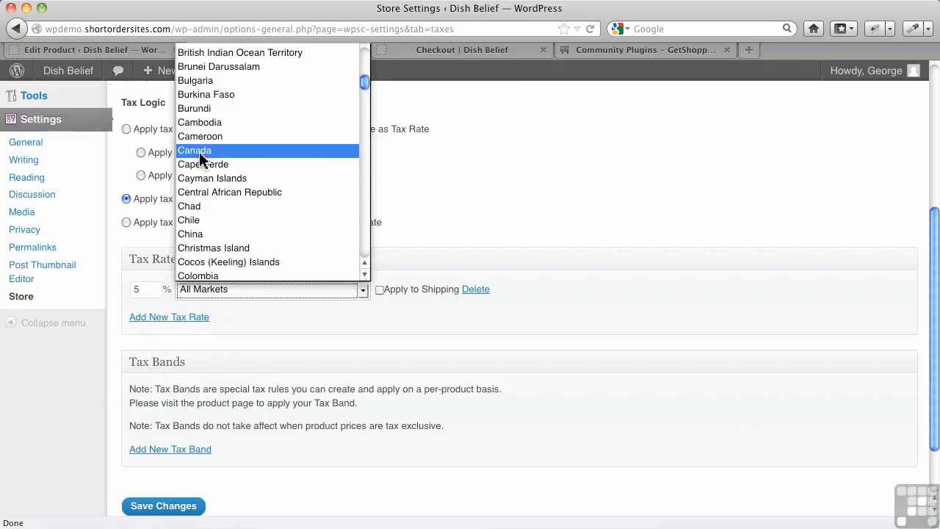
left_click(202, 152)
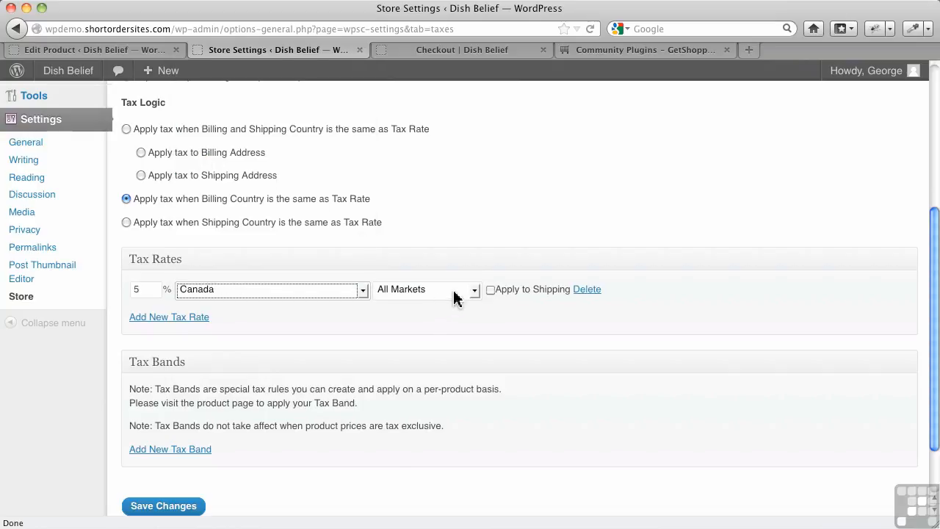
Keep the 5% Canada rate on All Markets and apply it to shipping
left_click(454, 292)
left_click(516, 315)
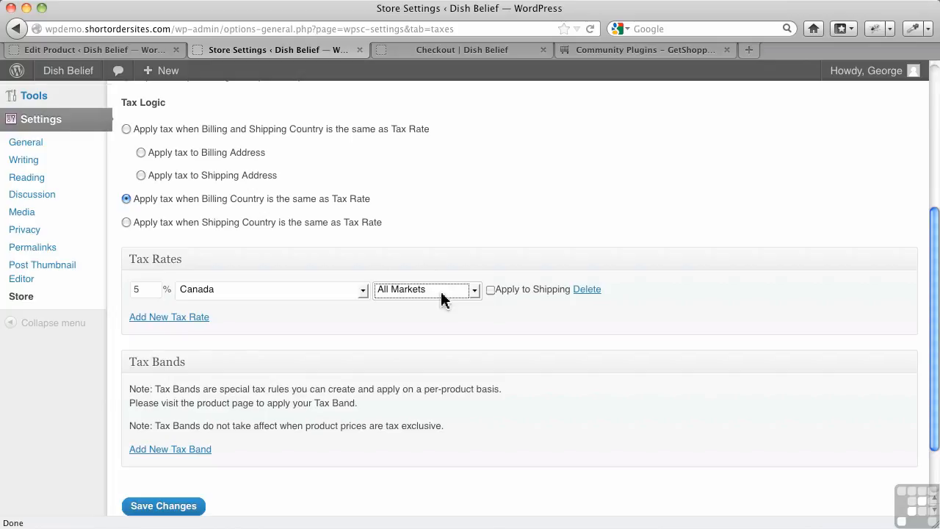
left_click(491, 289)
left_click(490, 290)
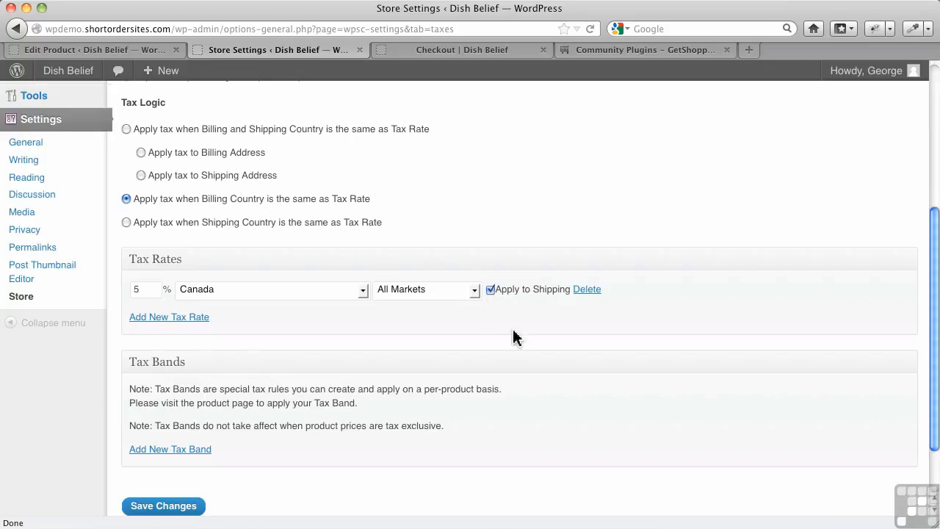
Add a second tax rate of 7% for British Columbia, Canada, and save the tax settings
left_click(202, 326)
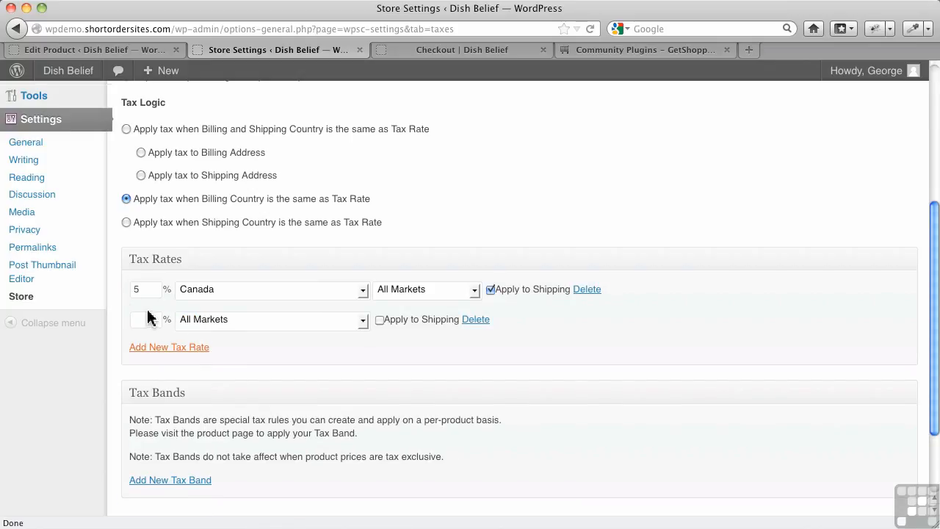
left_click(142, 318)
type("7")
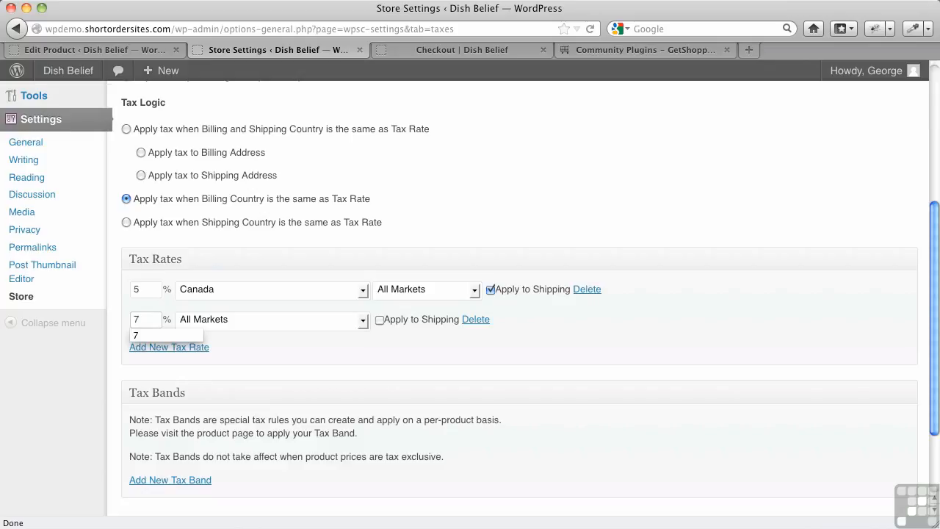
left_click(259, 325)
scroll(245, 269, "down", 10)
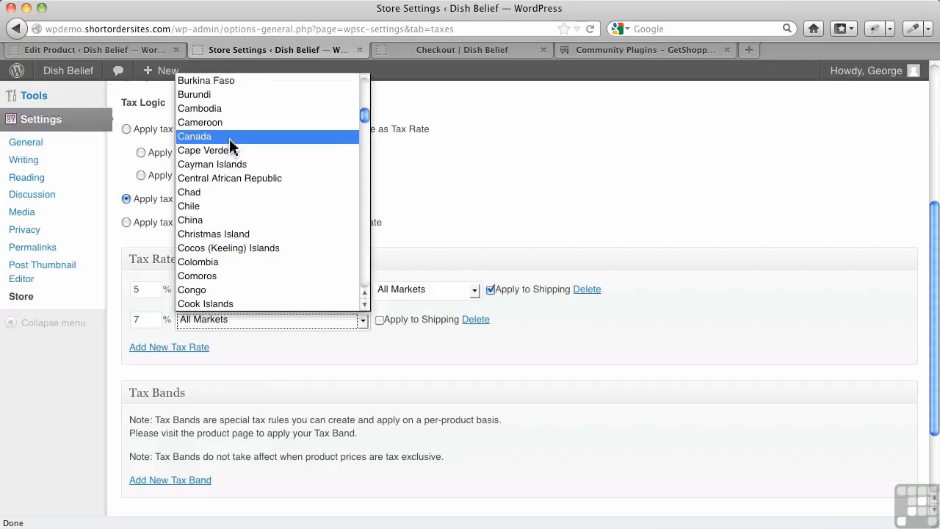
left_click(229, 146)
left_click(442, 324)
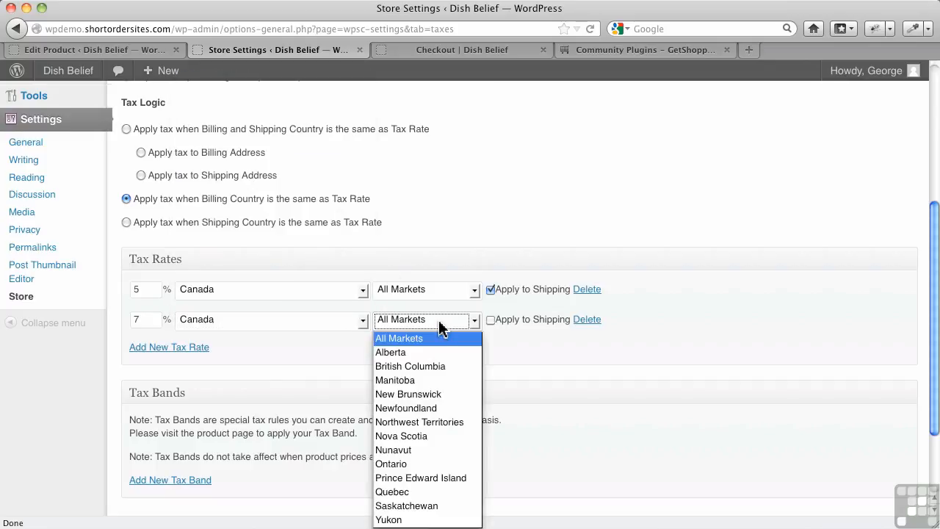
left_click(417, 367)
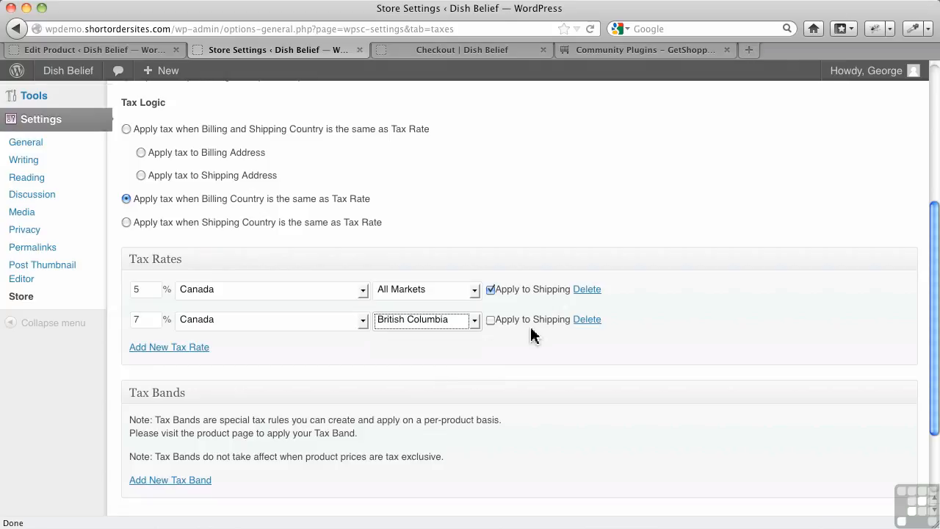
scroll(273, 354, "down", 4)
left_click(163, 439)
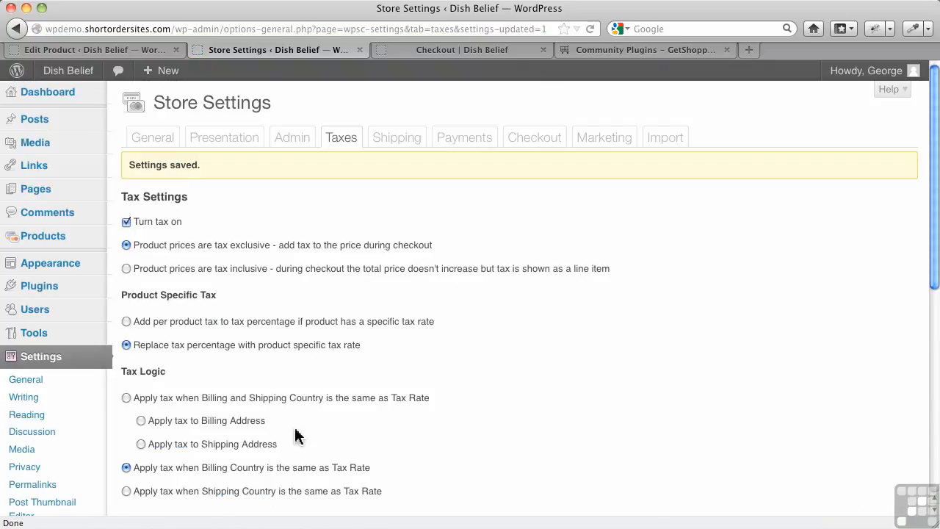
Recalculate the checkout costs for British Columbia, Canada, and check the tax charged on the order
left_click(439, 59)
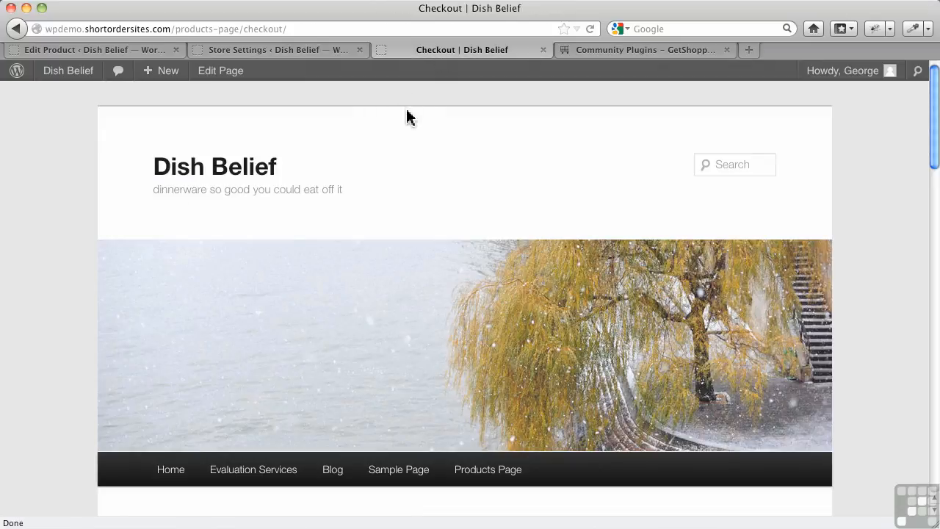
scroll(407, 125, "down", 5)
scroll(428, 360, "down", 5)
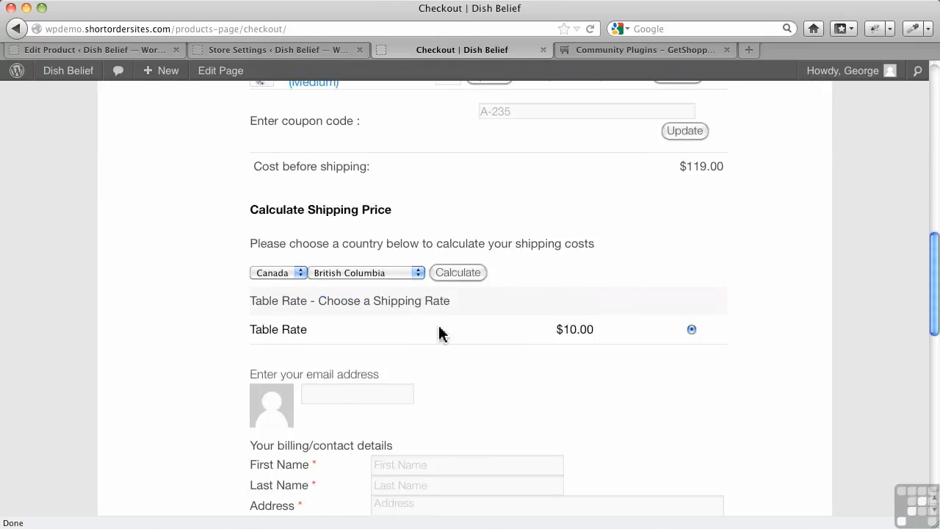
left_click(450, 273)
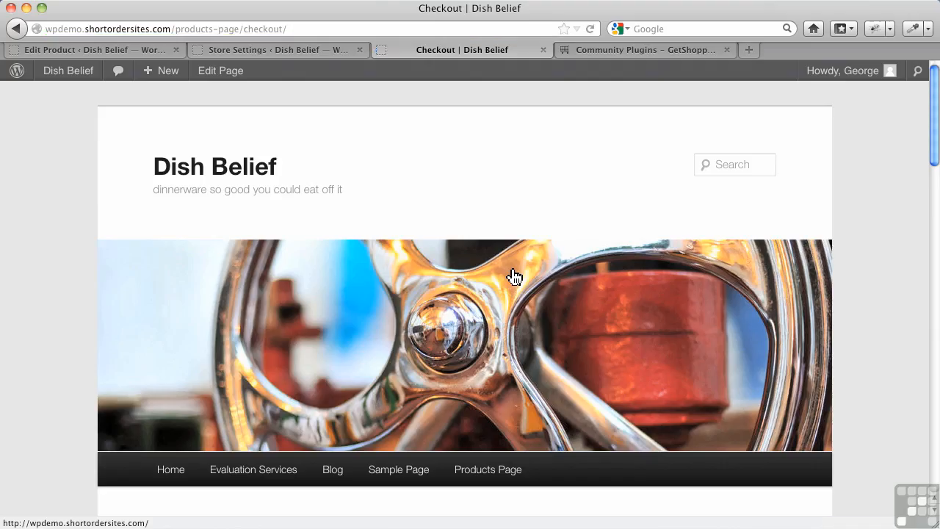
scroll(514, 273, "down", 7)
scroll(493, 325, "down", 3)
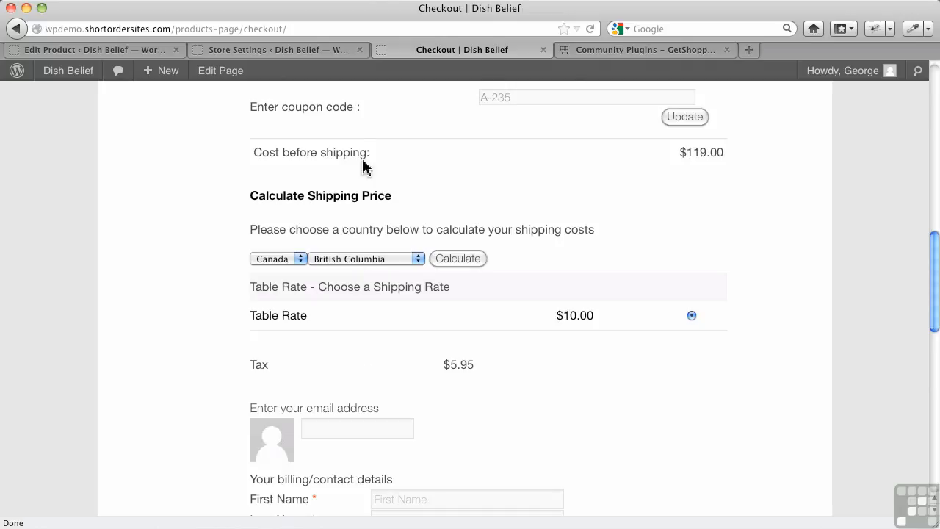
Change the British Columbia tax rate to 12% and save the tax settings
left_click(285, 59)
scroll(497, 360, "down", 5)
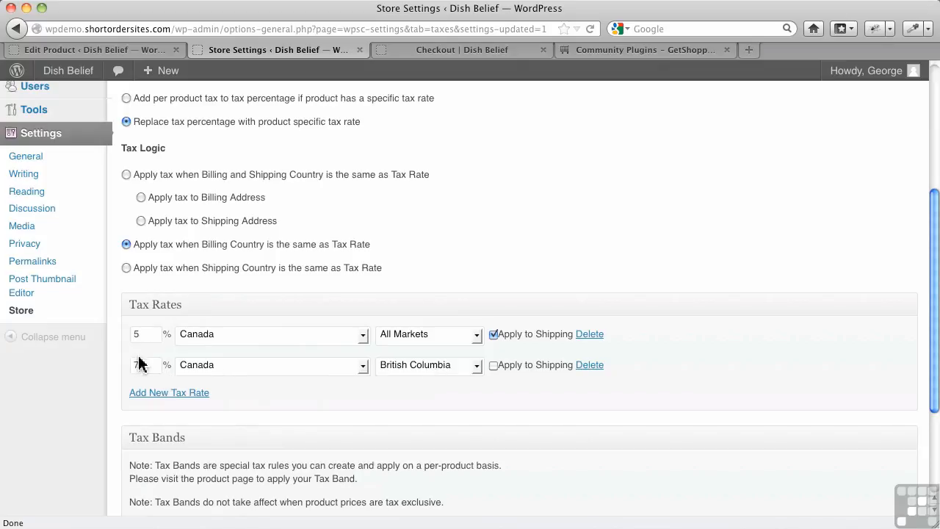
left_click_drag(139, 367, 133, 369)
type("12")
scroll(290, 387, "down", 2)
scroll(290, 387, "down", 3)
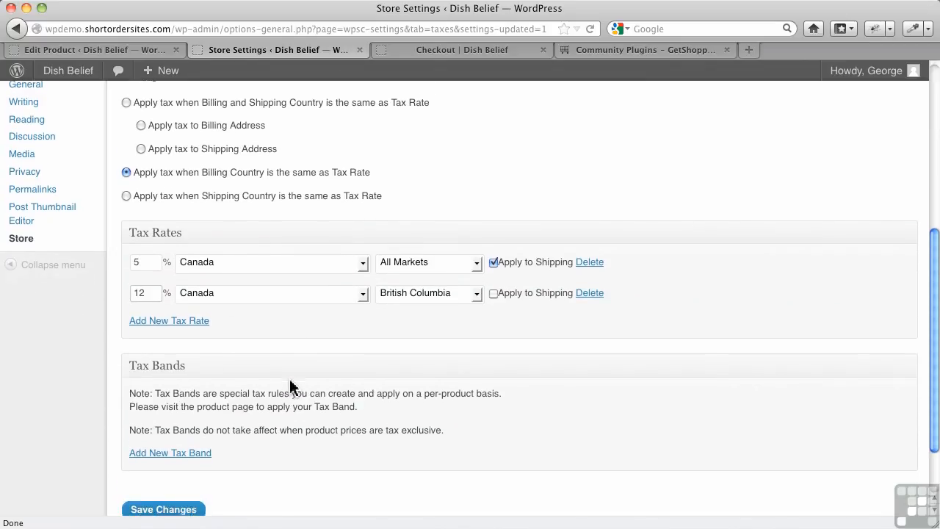
left_click(190, 439)
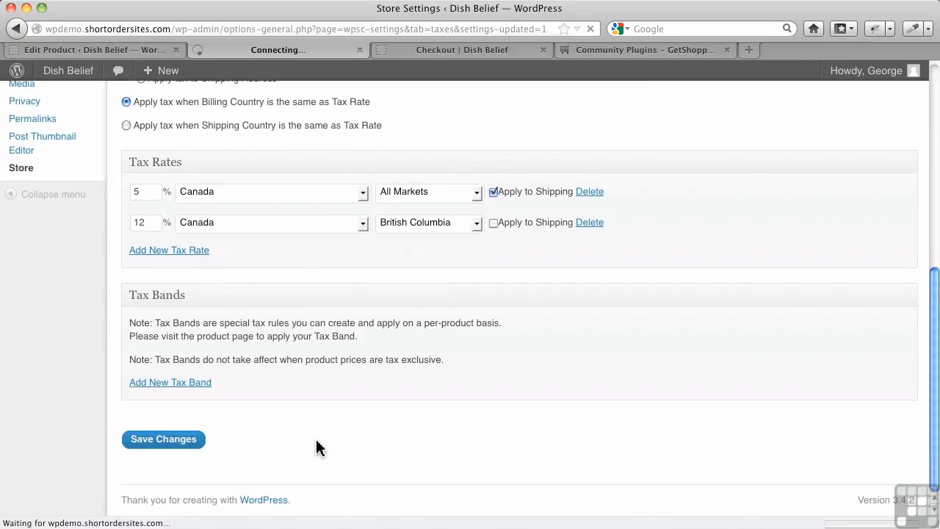
Recalculate the checkout costs with the 12% British Columbia rate and examine the order's tax amount
left_click(430, 51)
left_click(462, 259)
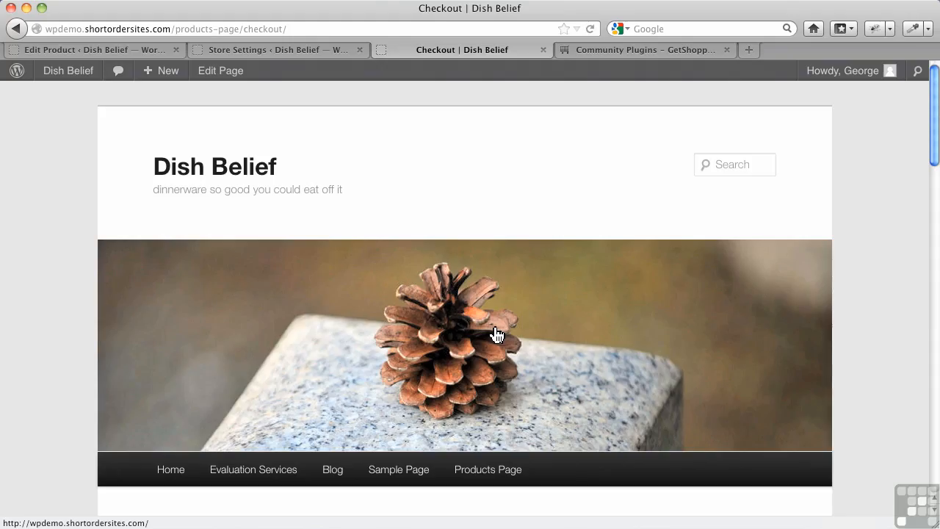
scroll(496, 334, "down", 6)
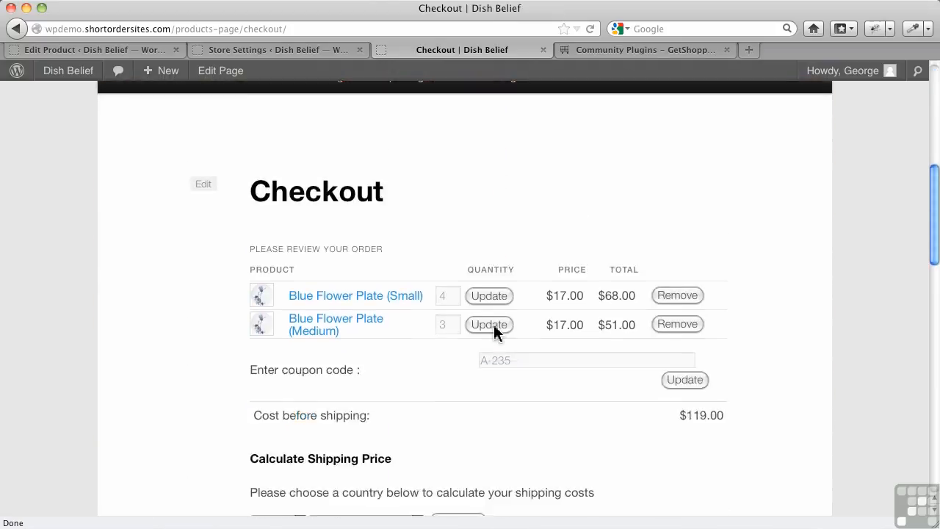
scroll(496, 335, "down", 3)
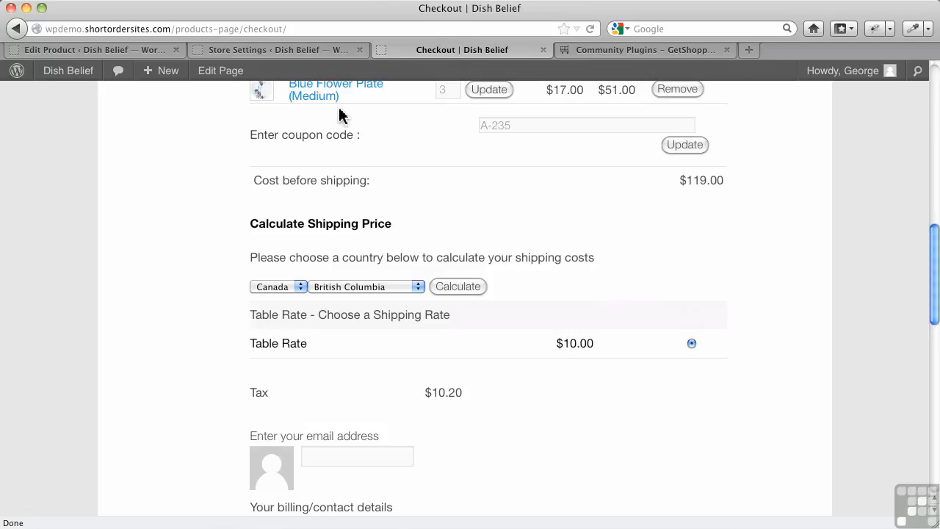
Review the saved tax rates in the store settings and the market choices of the 5% Canada rate
left_click(308, 54)
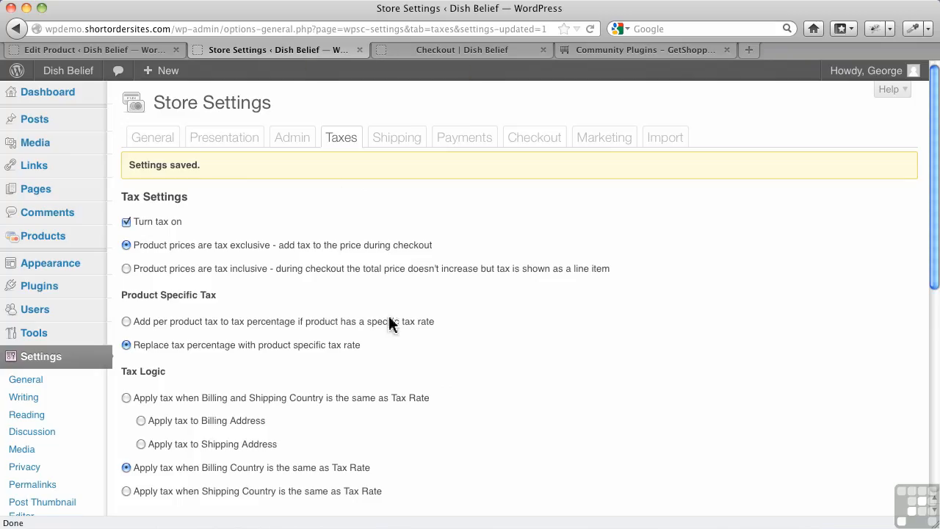
scroll(411, 375, "down", 5)
scroll(411, 372, "down", 2)
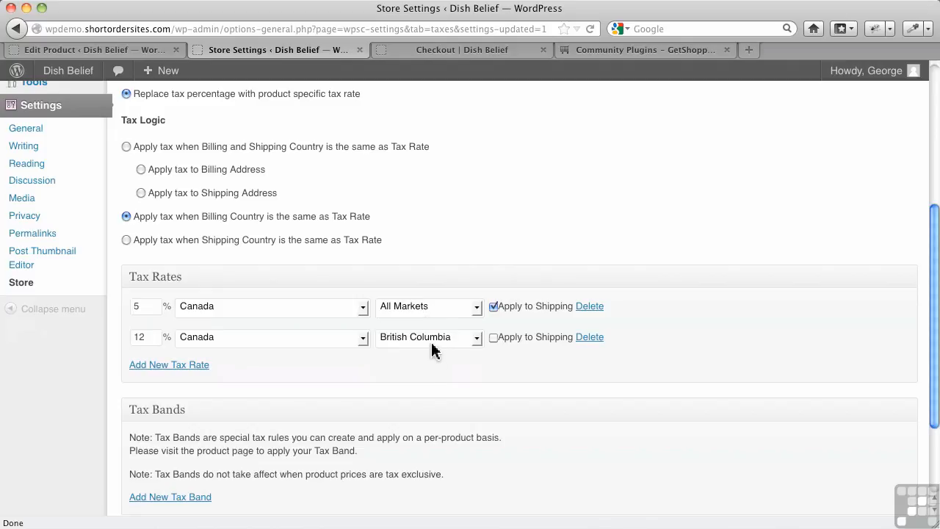
left_click(440, 308)
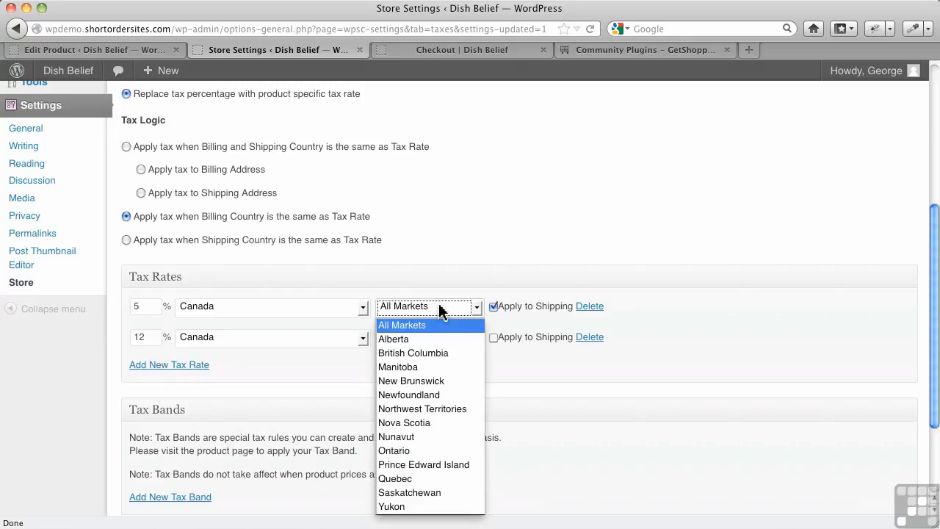
left_click(651, 317)
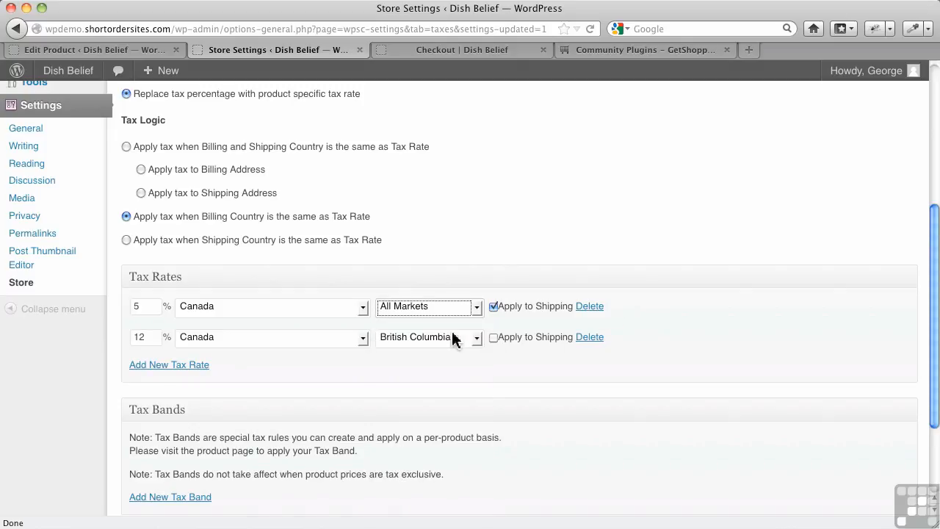